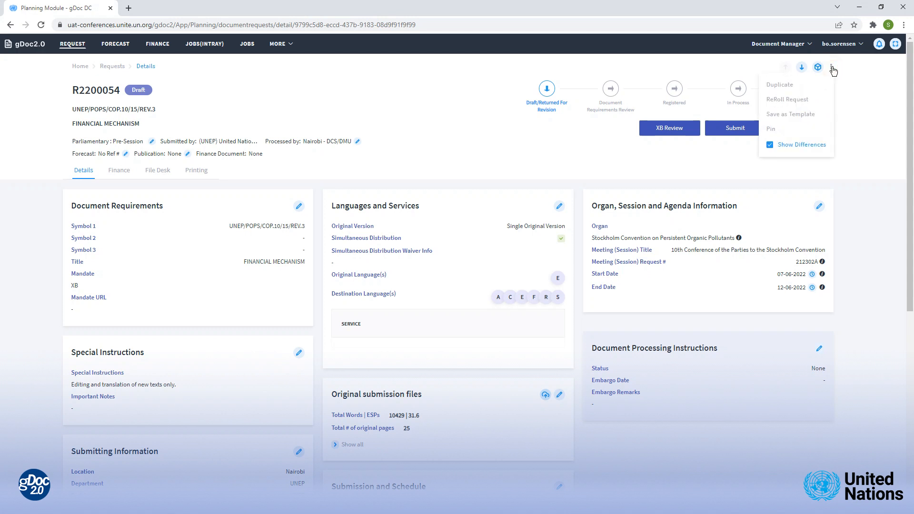
Duplicate the draft Financial Mechanism document request from its details page
{"action": "left_click", "coordinate": [784, 84]}
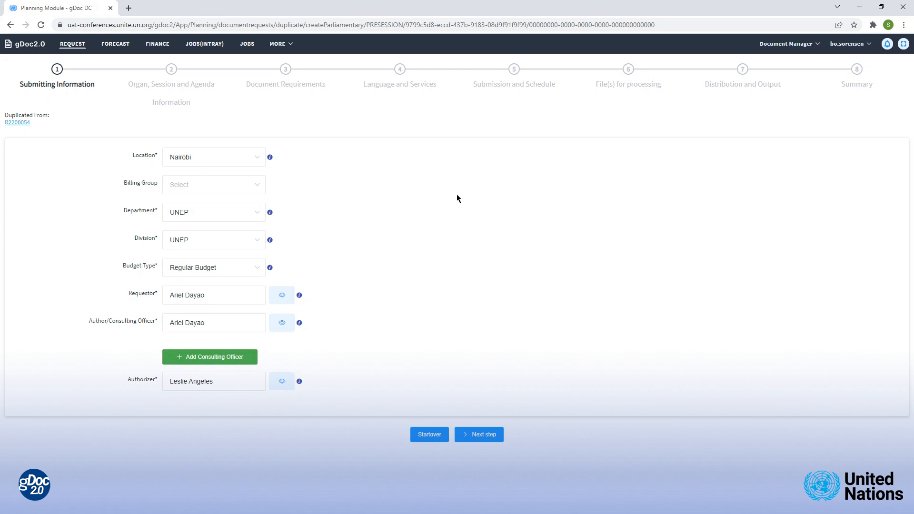
Examine the available choices for location, billing group, department, budget type, requestor and author/consulting officer in the submitting information
{"action": "left_click", "coordinate": [258, 159]}
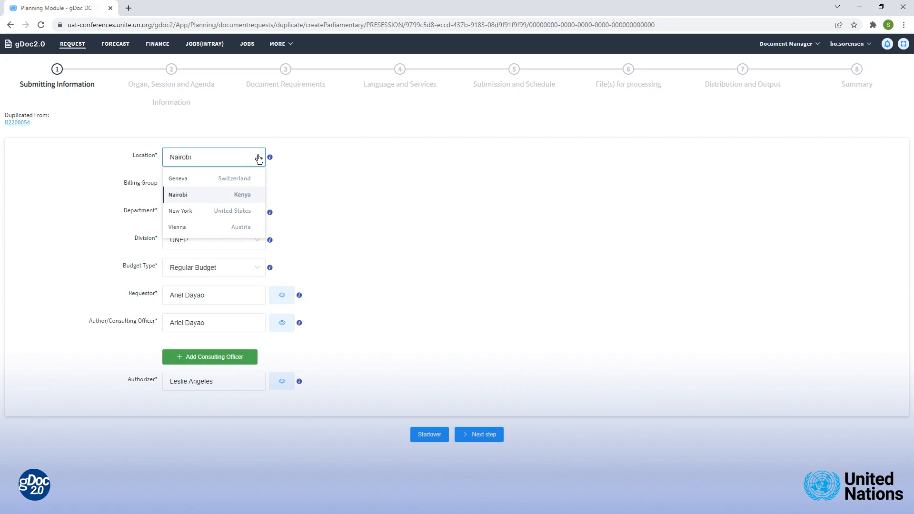
{"action": "left_click", "coordinate": [259, 158]}
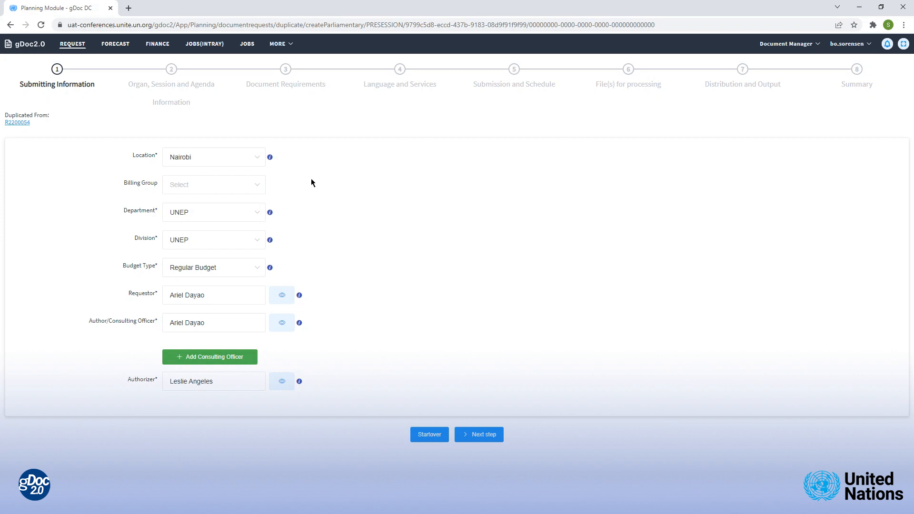
{"action": "left_click", "coordinate": [262, 185]}
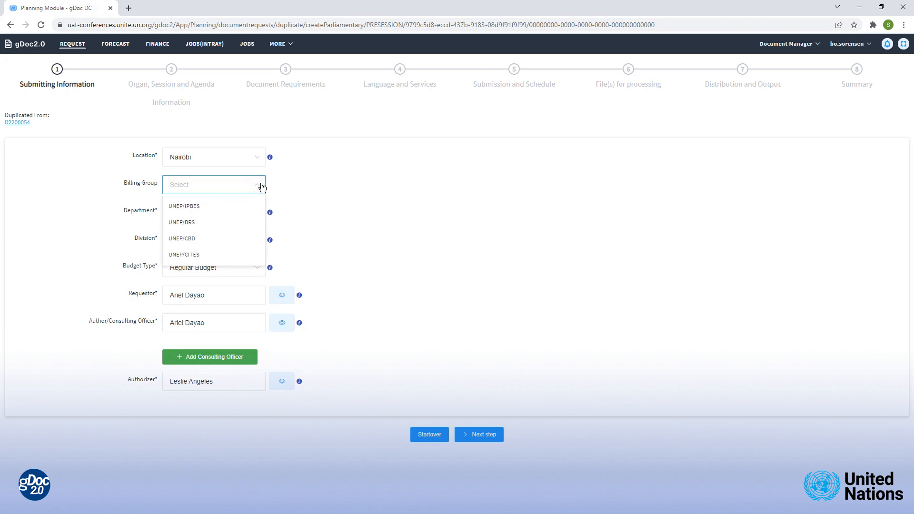
{"action": "left_click", "coordinate": [301, 184]}
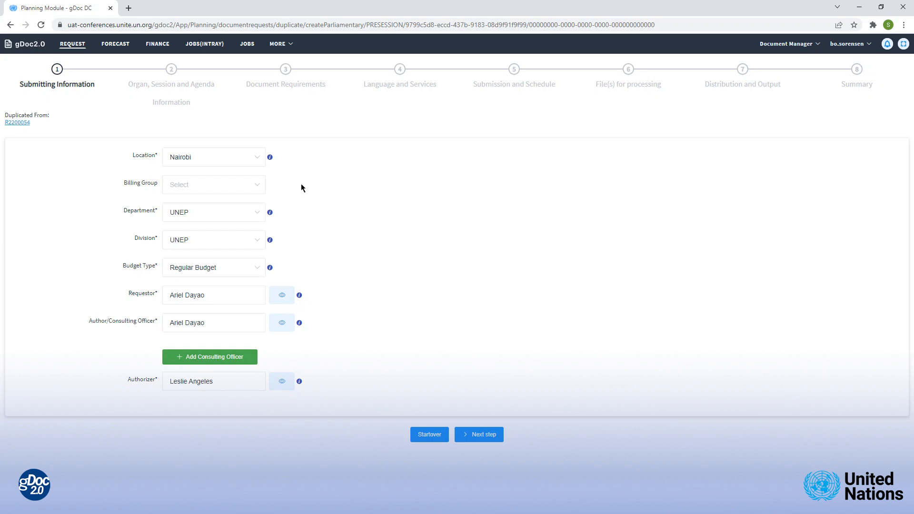
{"action": "left_click", "coordinate": [257, 212]}
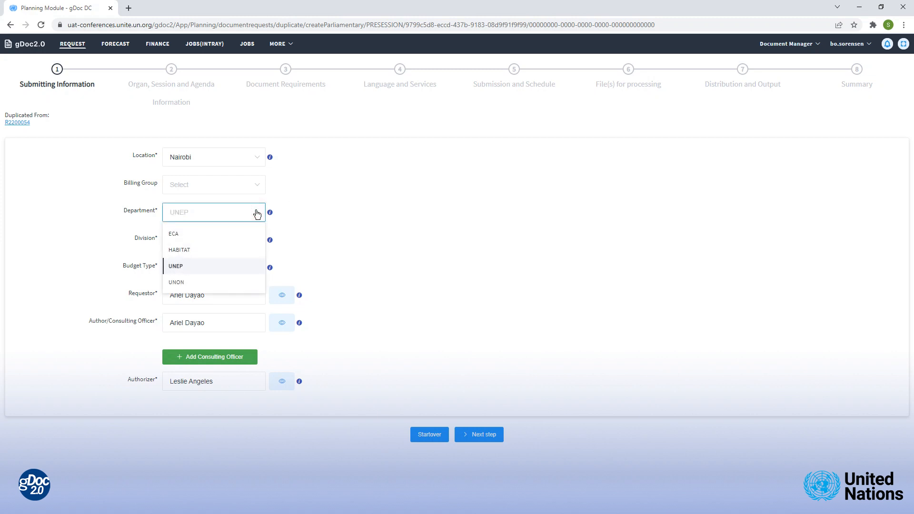
{"action": "left_click", "coordinate": [301, 213]}
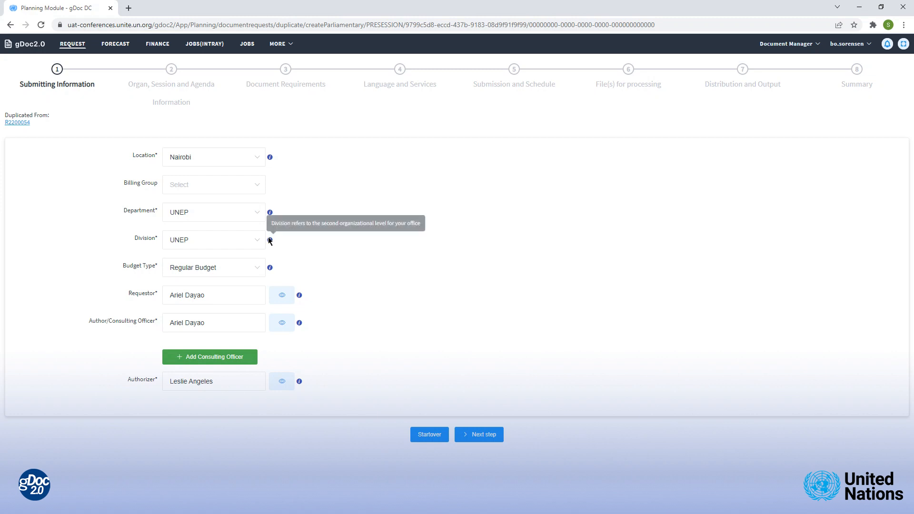
{"action": "left_click", "coordinate": [244, 264]}
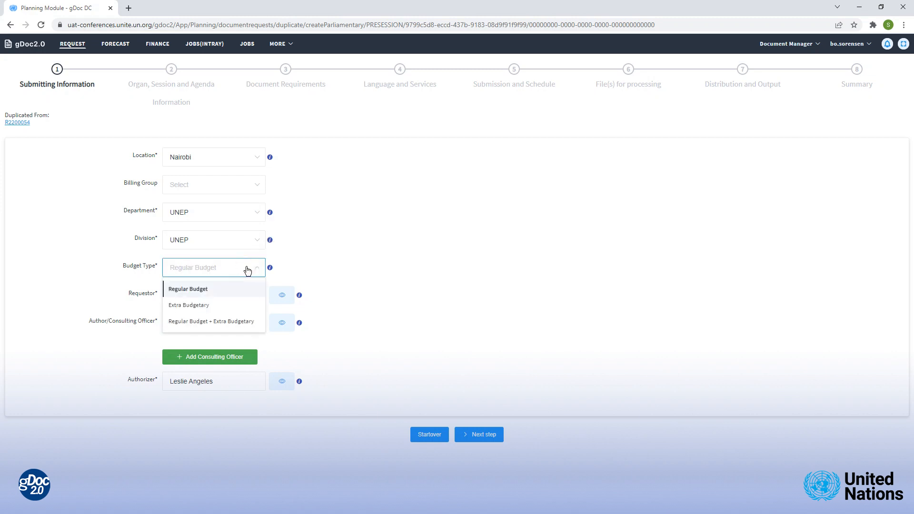
{"action": "left_click", "coordinate": [296, 258]}
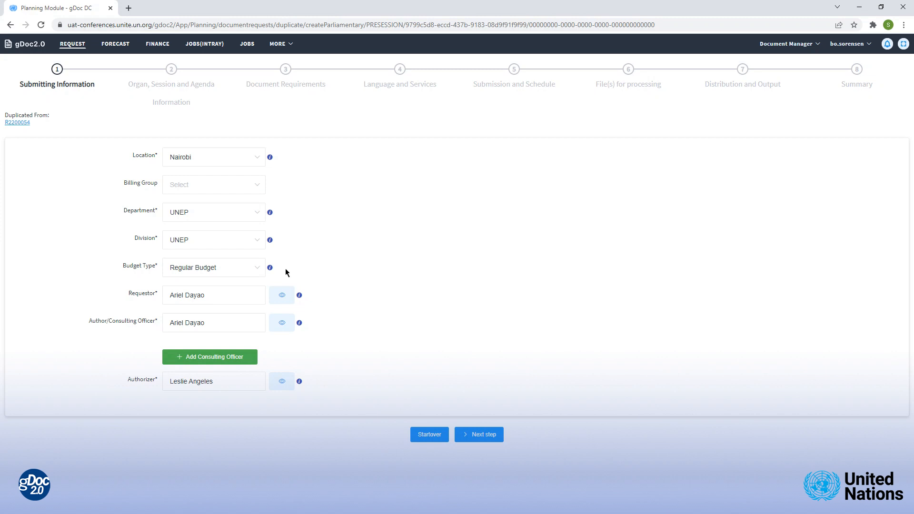
{"action": "left_click", "coordinate": [251, 299]}
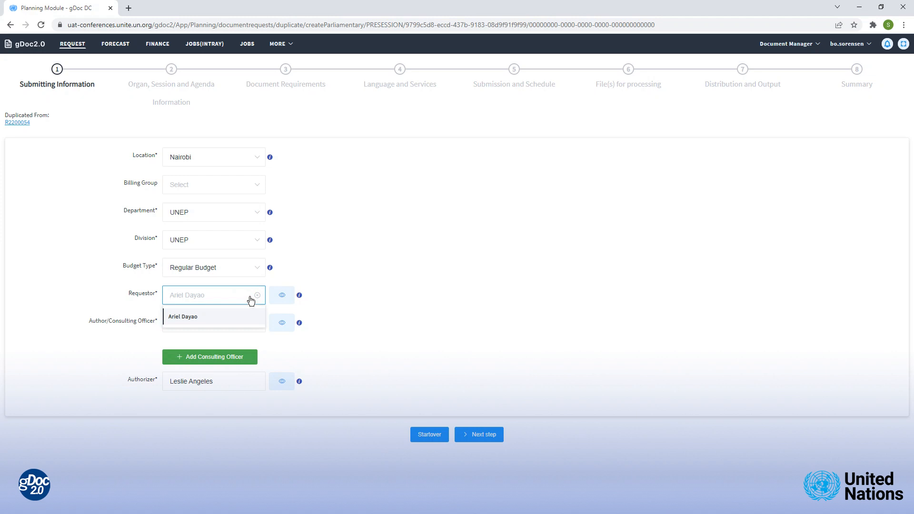
{"action": "left_click", "coordinate": [247, 298]}
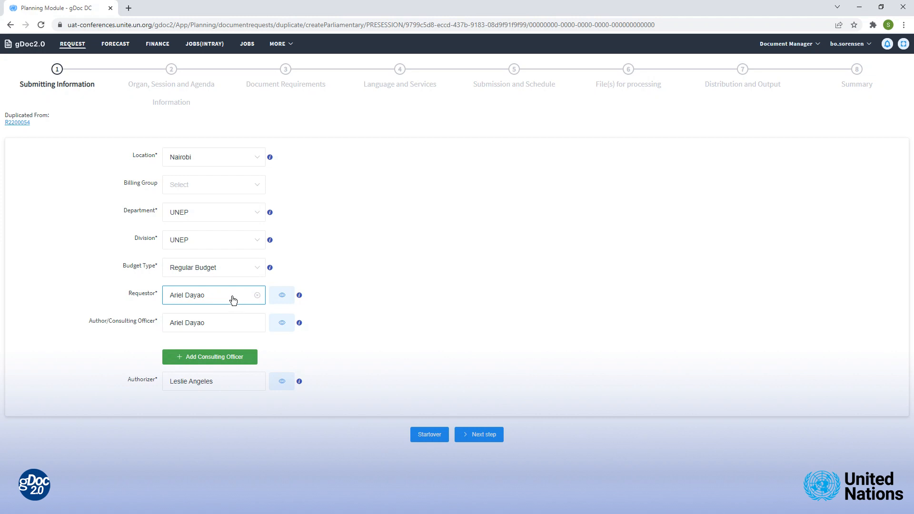
{"action": "left_click", "coordinate": [332, 287]}
{"action": "left_click", "coordinate": [238, 327]}
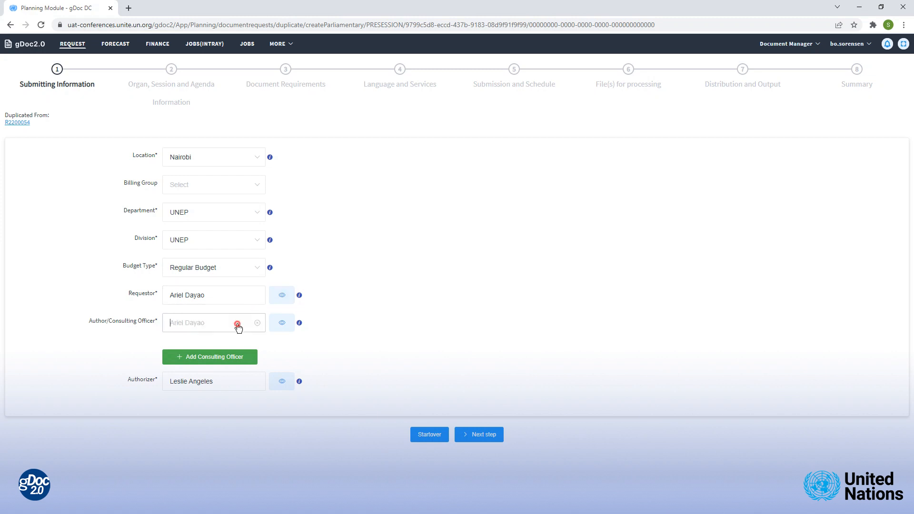
{"action": "left_click", "coordinate": [237, 325]}
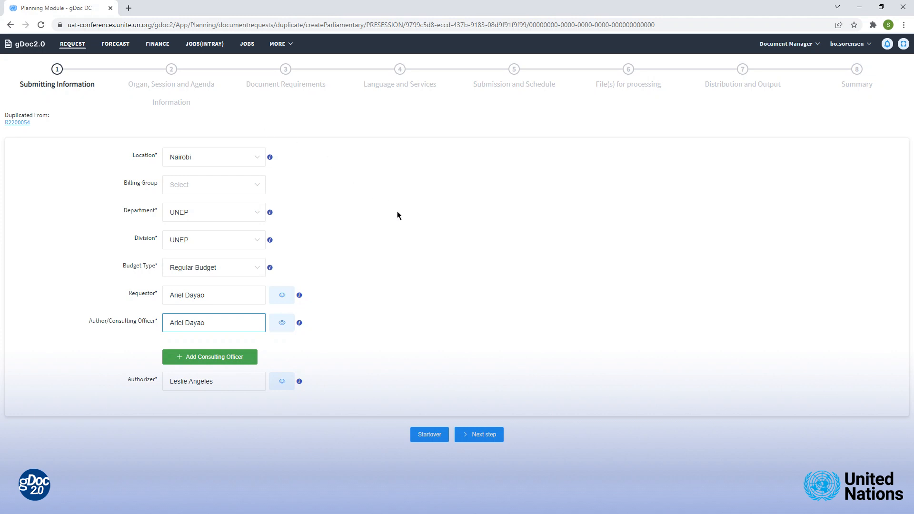
Advance to the organ, session and agenda information and inspect the organ and eMeets meeting search dialogs without selecting anything
{"action": "left_click", "coordinate": [483, 435]}
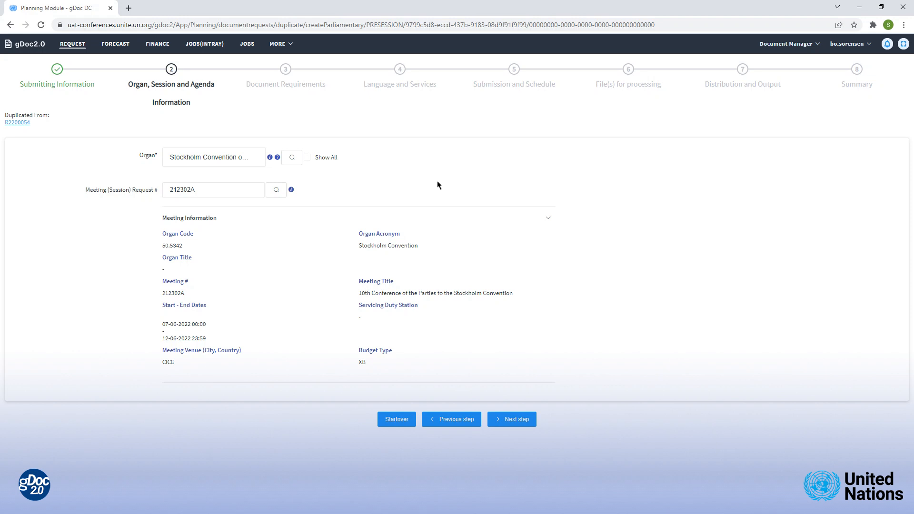
{"action": "left_click", "coordinate": [292, 159]}
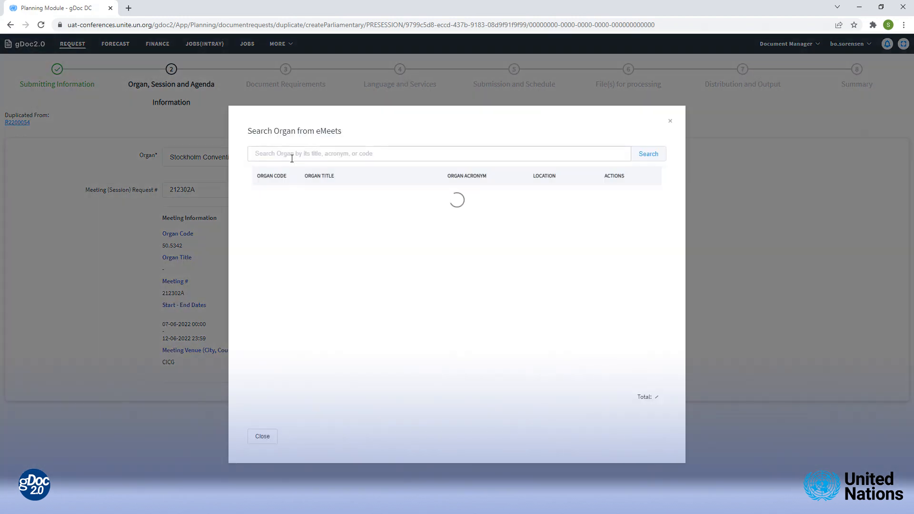
{"action": "left_click", "coordinate": [290, 154]}
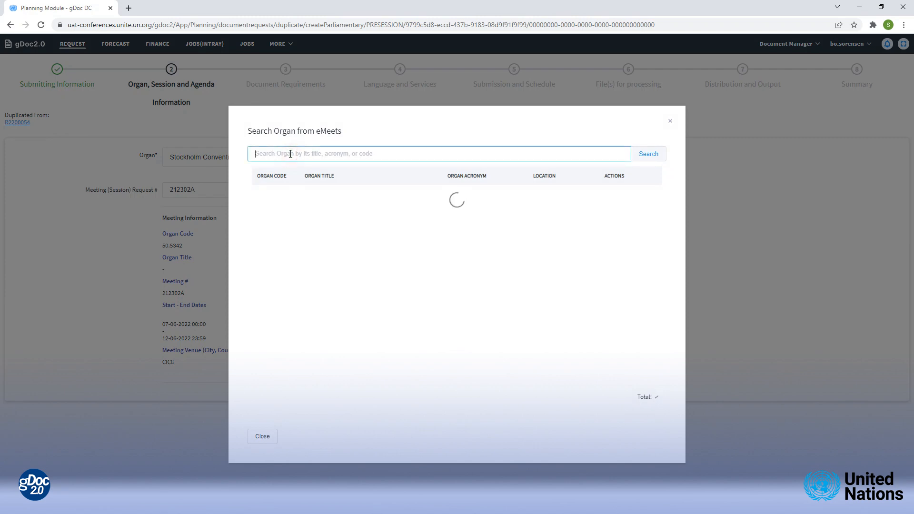
{"action": "left_click", "coordinate": [671, 122]}
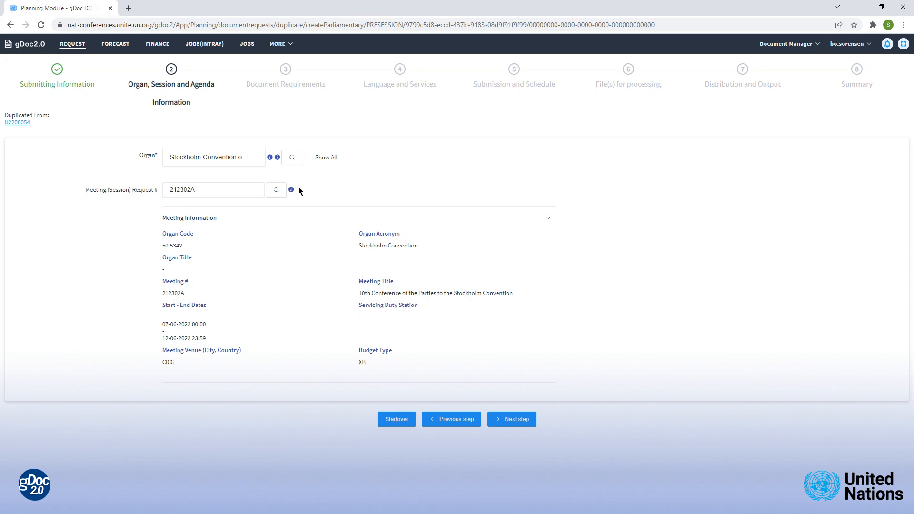
{"action": "left_click", "coordinate": [278, 190]}
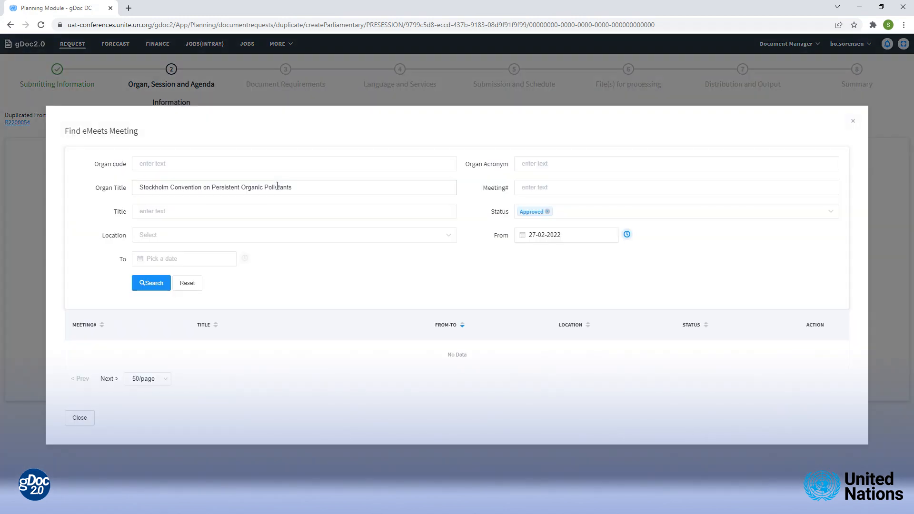
{"action": "left_click", "coordinate": [154, 164]}
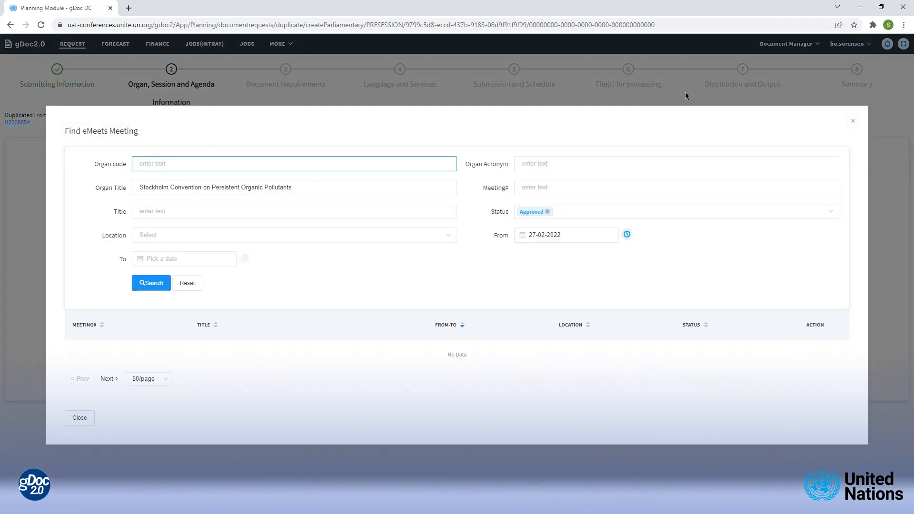
{"action": "left_click", "coordinate": [853, 122]}
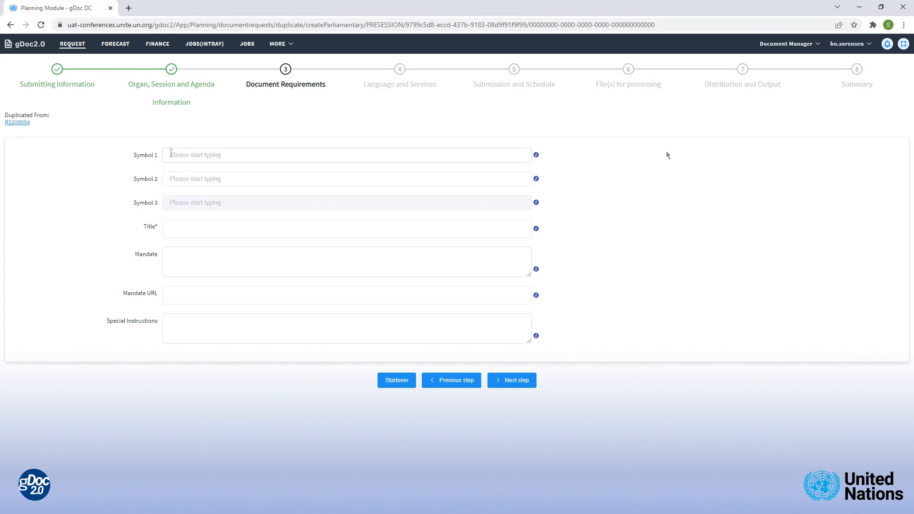
Enter UNEP/POPS/COP.10/15/REV.4 as Symbol 1 and FINANCIAL MECHANISM 2022 as the document title
{"action": "left_click", "coordinate": [171, 156]}
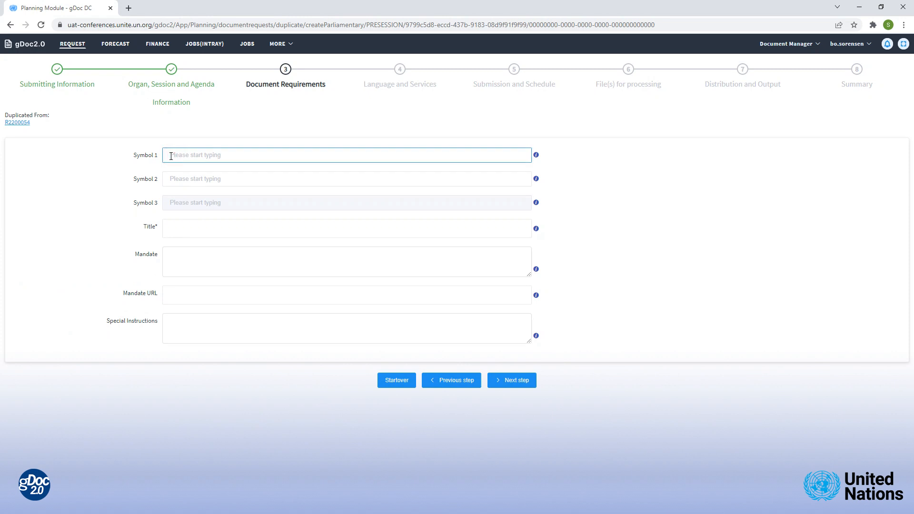
{"action": "type", "text": "UNEP/POPS/COP.10/15/REV.4"}
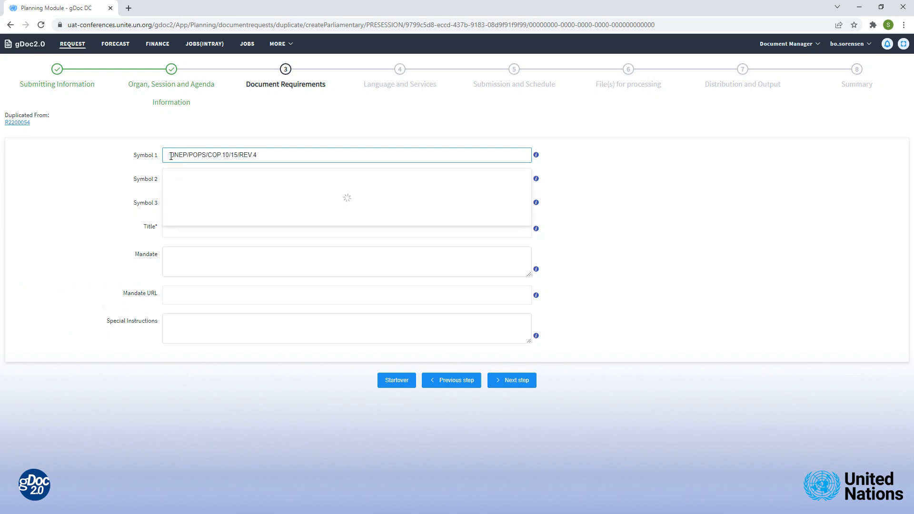
{"action": "left_click", "coordinate": [168, 230]}
{"action": "left_click", "coordinate": [169, 230]}
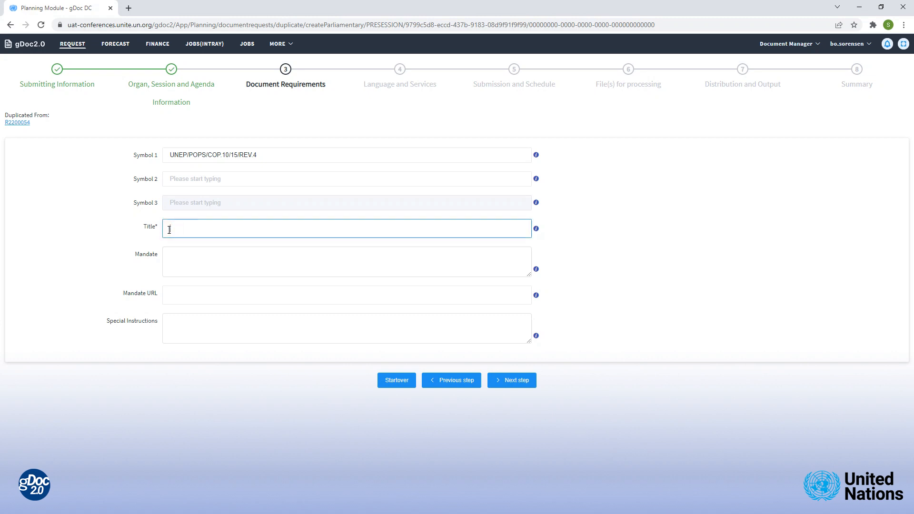
{"action": "type", "text": "FINANCIAL MECHANISM 2022"}
{"action": "key", "text": "Tab"}
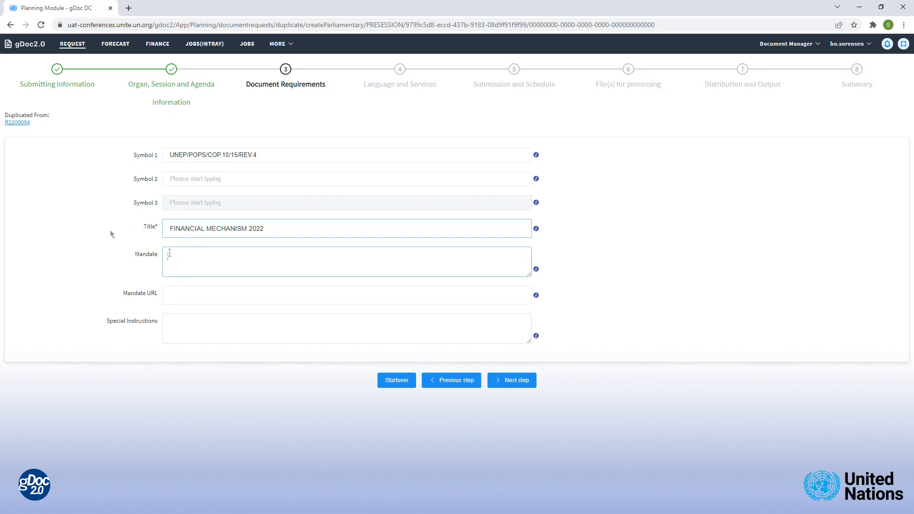
{"action": "type", "text": "Para 6 UNEA rules of procedure page 9"}
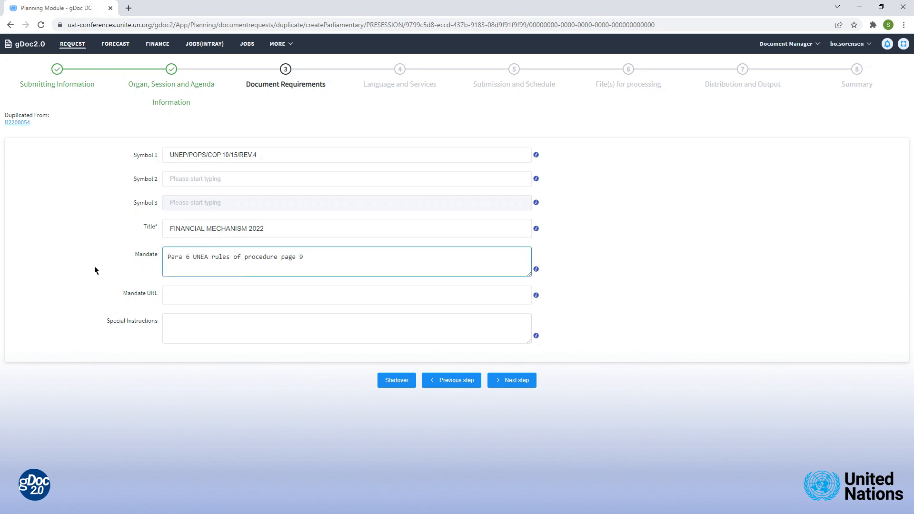
{"action": "key", "text": "Tab"}
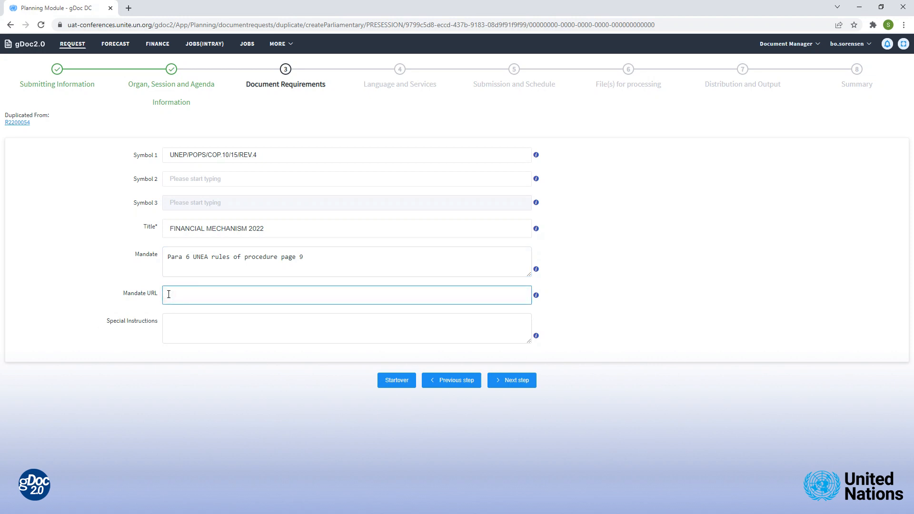
{"action": "type", "text": "https://documents-dds-ny.un.org/doc/UNDOC/GEN/K16/006/21/pdf/K1600621.pdf?OpenElement"}
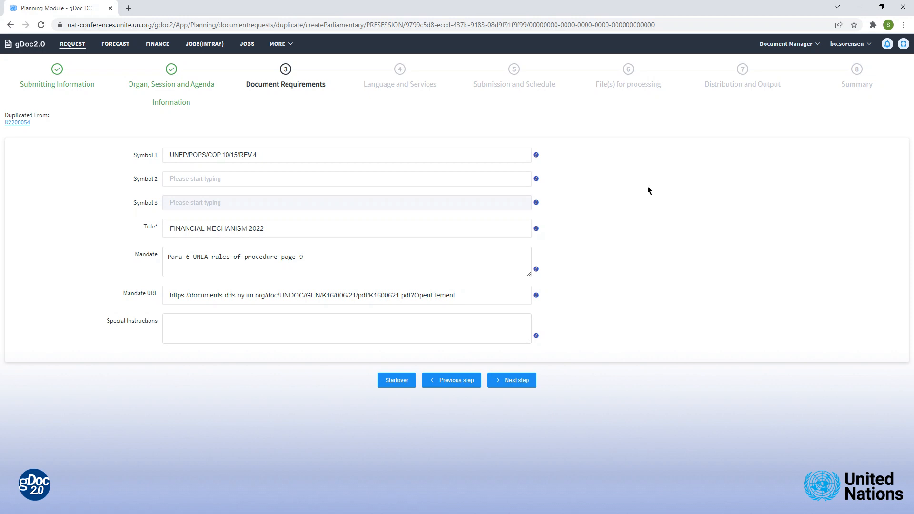
{"action": "left_click", "coordinate": [514, 380]}
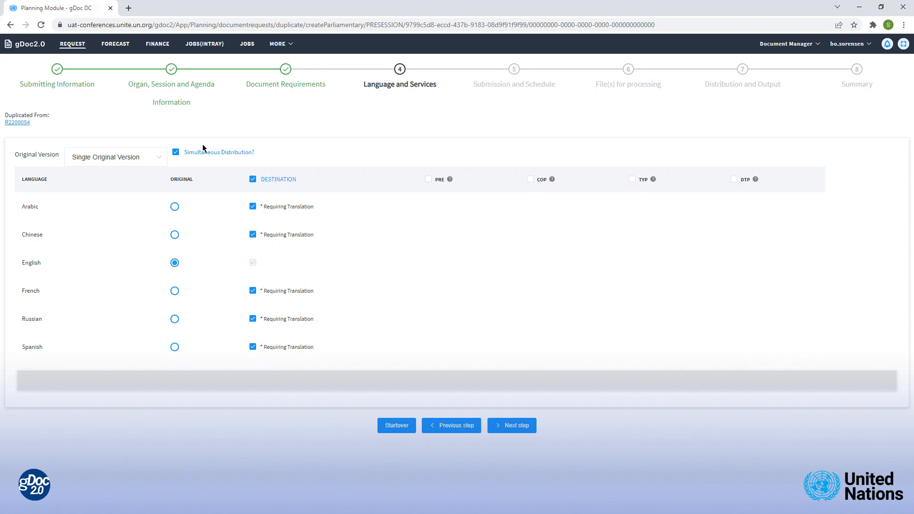
Check the original version options, keep Single Original Version, and remove Arabic, Chinese and Russian from the destination languages
{"action": "left_click", "coordinate": [161, 160]}
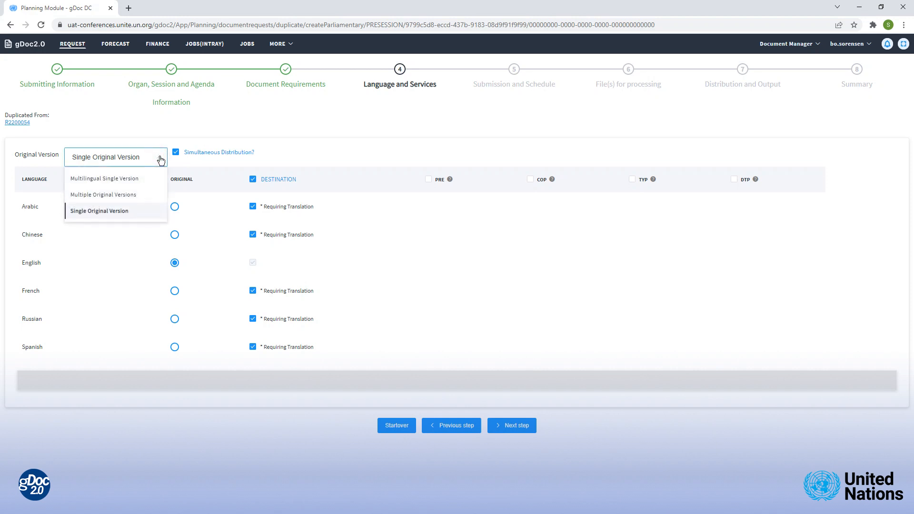
{"action": "left_click", "coordinate": [161, 160]}
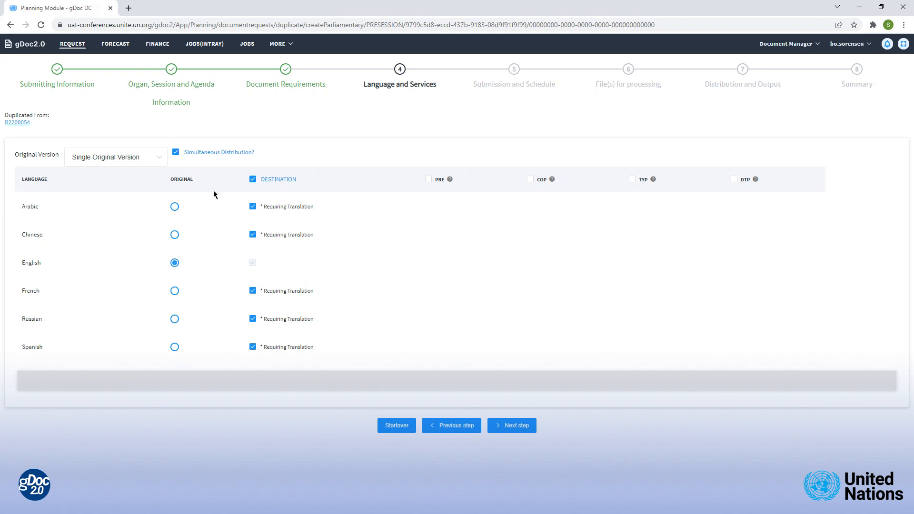
{"action": "left_click", "coordinate": [253, 206]}
{"action": "left_click", "coordinate": [254, 235]}
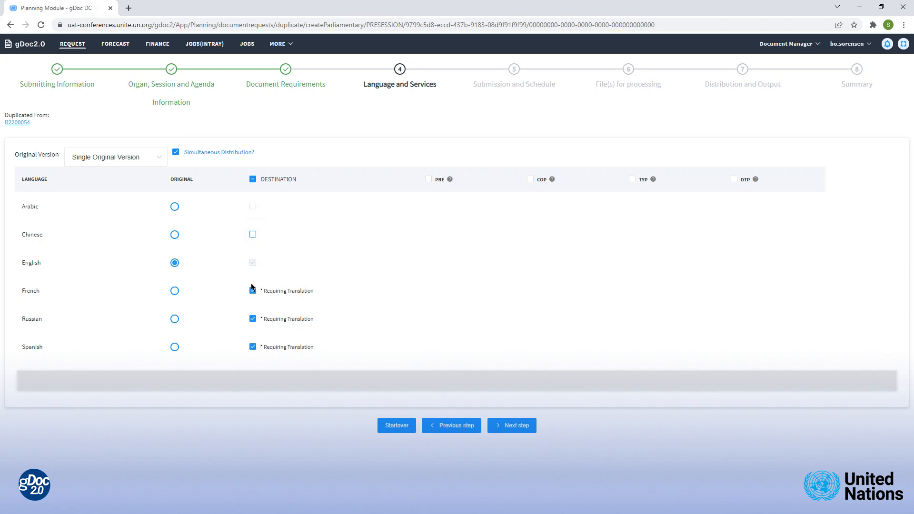
{"action": "left_click", "coordinate": [252, 319]}
Try the PRE, COP, TYP and DTP services for all selected languages, switching each one on and off again
{"action": "left_click", "coordinate": [428, 180]}
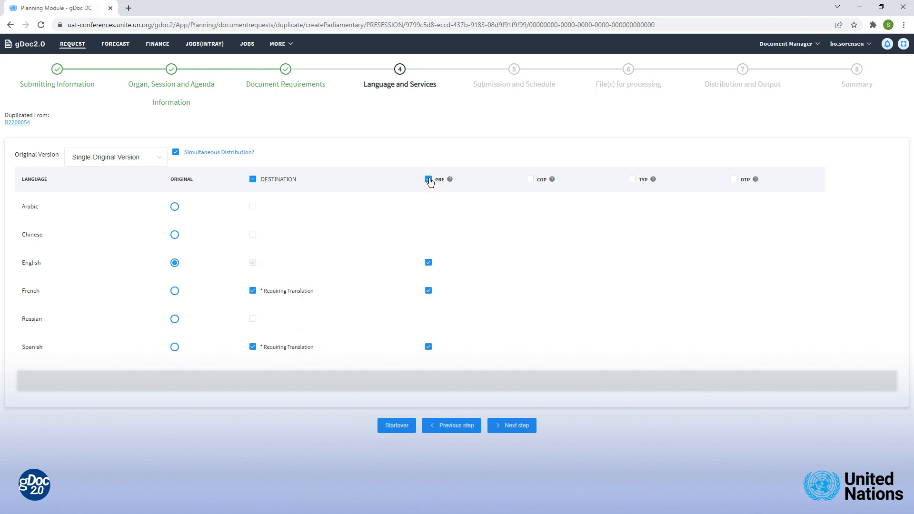
{"action": "left_click", "coordinate": [428, 179]}
{"action": "left_click", "coordinate": [530, 180]}
{"action": "left_click", "coordinate": [530, 180]}
{"action": "left_click", "coordinate": [633, 181]}
{"action": "left_click", "coordinate": [633, 183]}
{"action": "left_click", "coordinate": [734, 180]}
{"action": "left_click", "coordinate": [734, 181]}
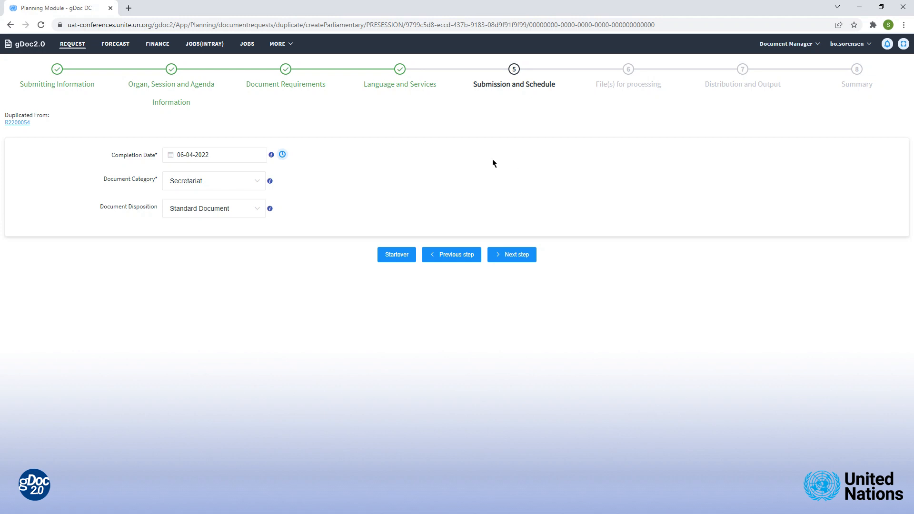
Clear the completion date and set it to 6 April 2022
{"action": "left_click", "coordinate": [259, 155]}
{"action": "left_click", "coordinate": [238, 157]}
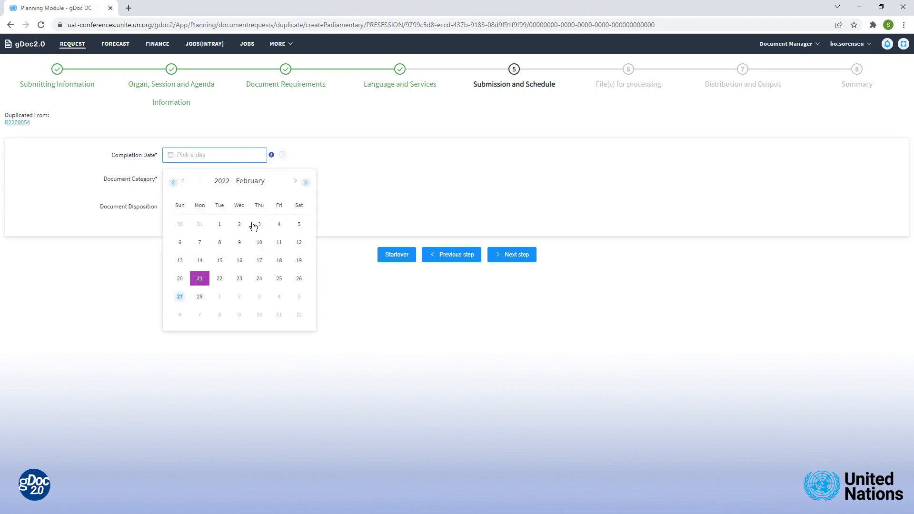
{"action": "left_click", "coordinate": [295, 181]}
{"action": "left_click", "coordinate": [295, 181]}
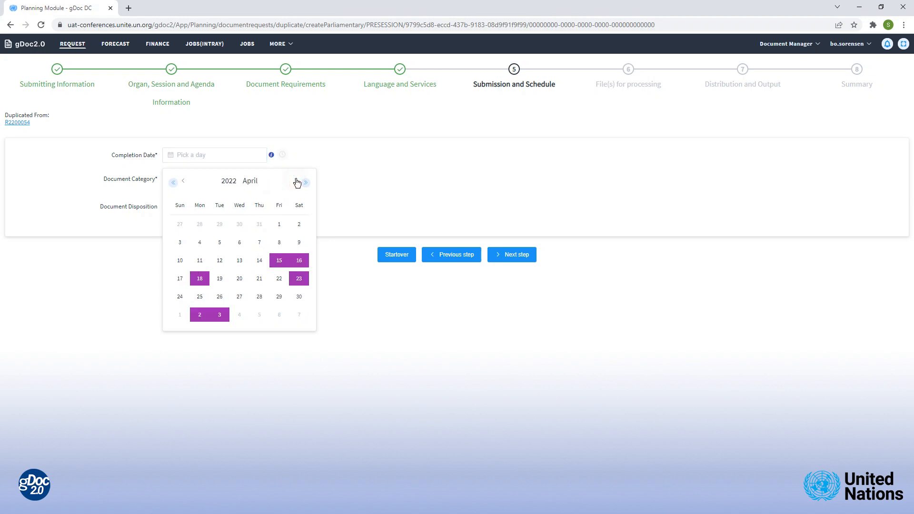
{"action": "left_click", "coordinate": [239, 242]}
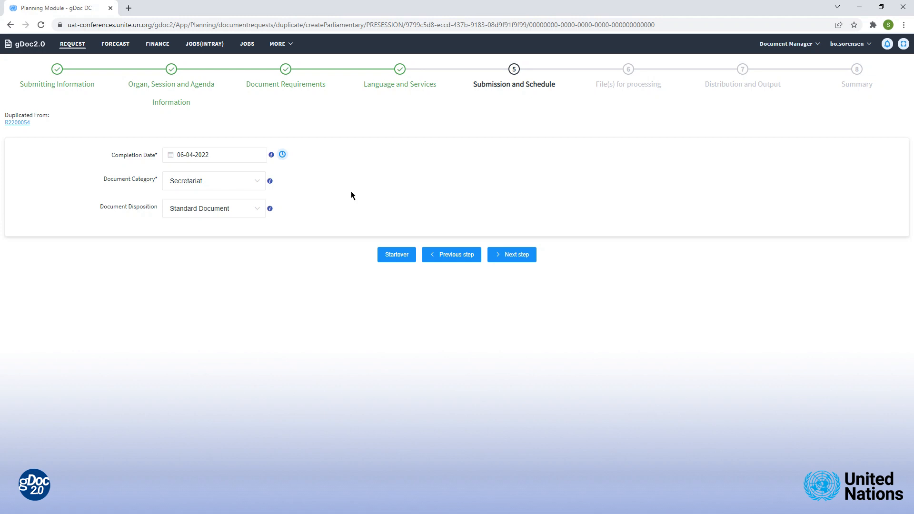
Choose Secretariat as the document category and Standard Document as the disposition, and continue to File(s) for processing
{"action": "left_click", "coordinate": [257, 181]}
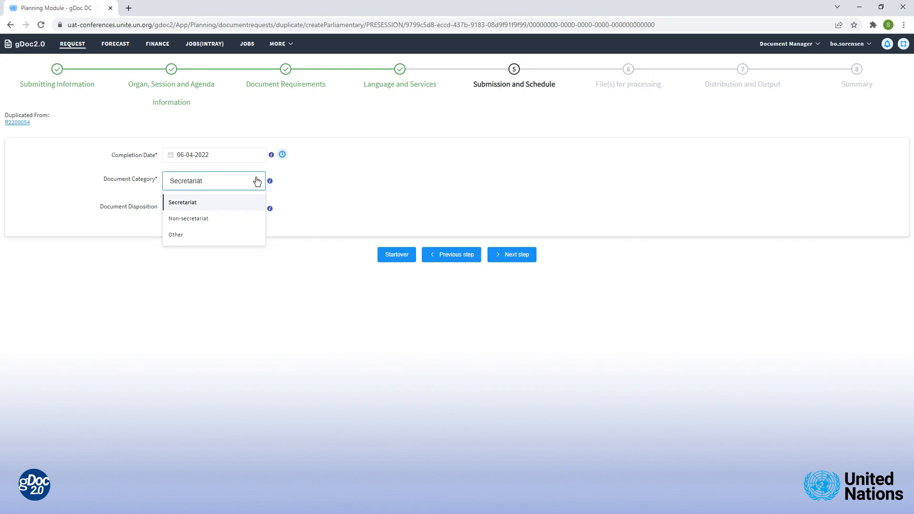
{"action": "left_click", "coordinate": [191, 203]}
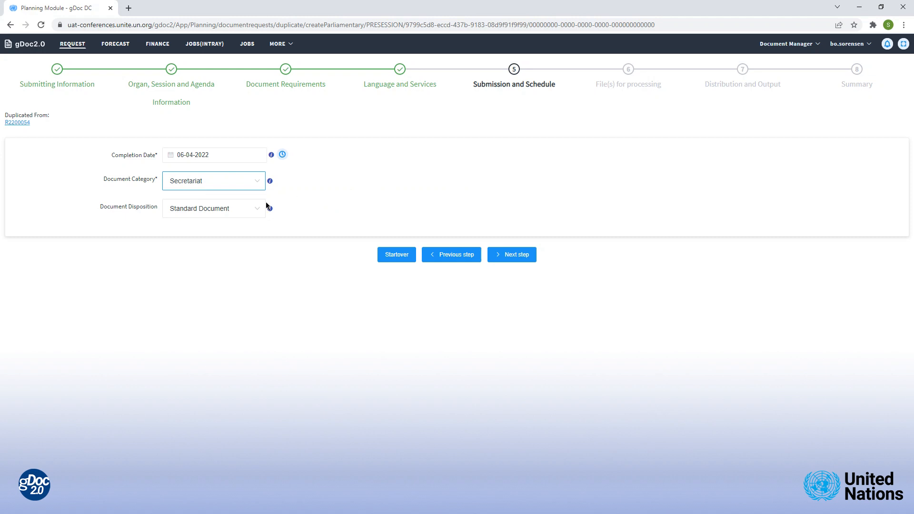
{"action": "left_click", "coordinate": [246, 210]}
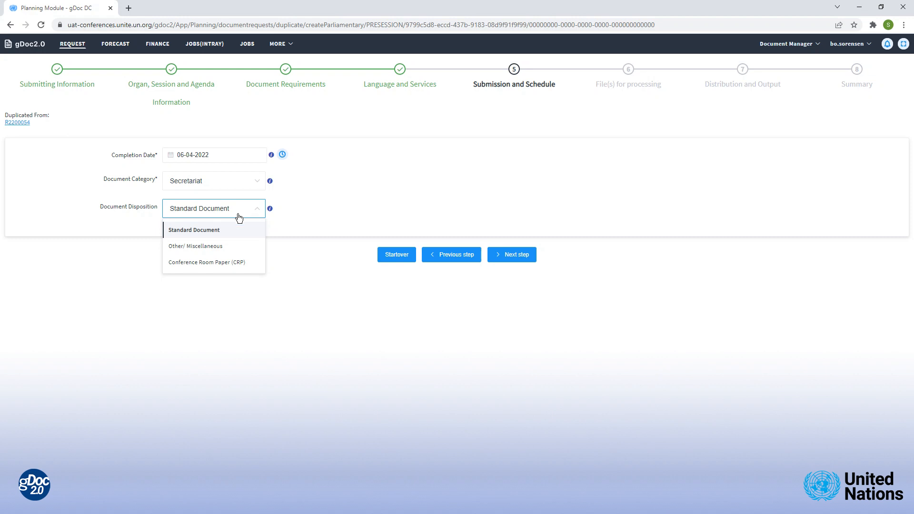
{"action": "left_click", "coordinate": [213, 231]}
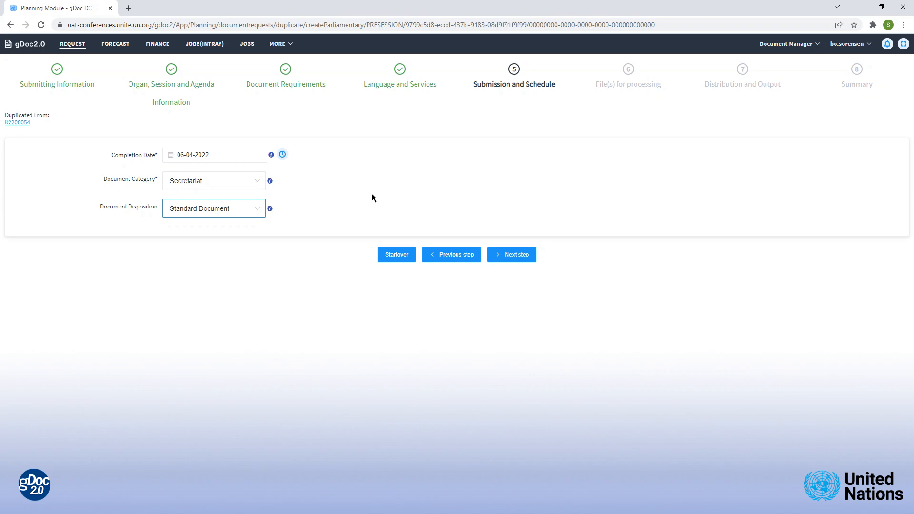
{"action": "left_click", "coordinate": [517, 254]}
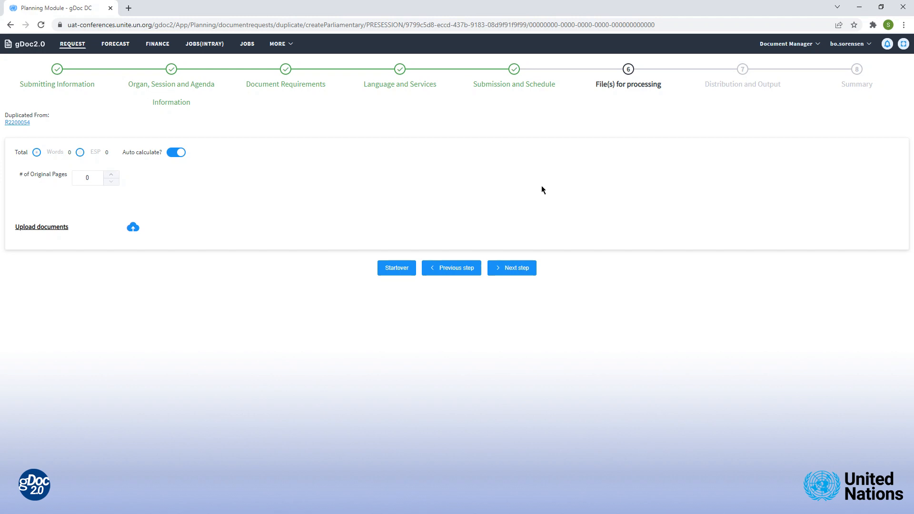
Start a document upload and attach the file SC COP.10-15-Rev.3-test.docx from the Desktop
{"action": "left_click", "coordinate": [133, 228]}
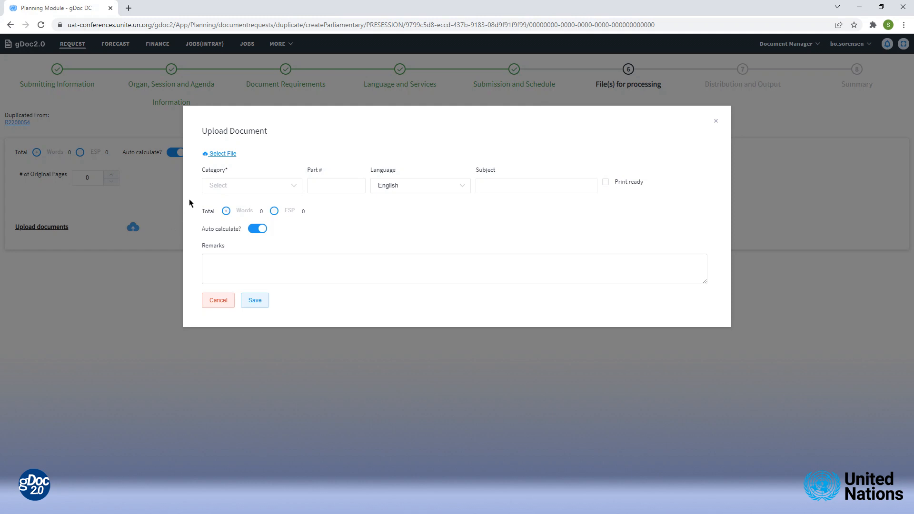
{"action": "left_click", "coordinate": [218, 154]}
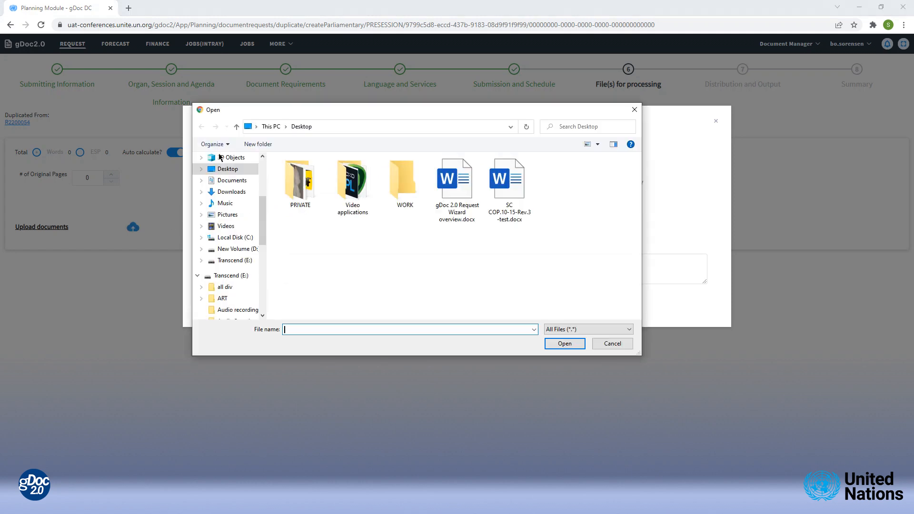
{"action": "left_click", "coordinate": [504, 188]}
{"action": "left_click", "coordinate": [563, 343]}
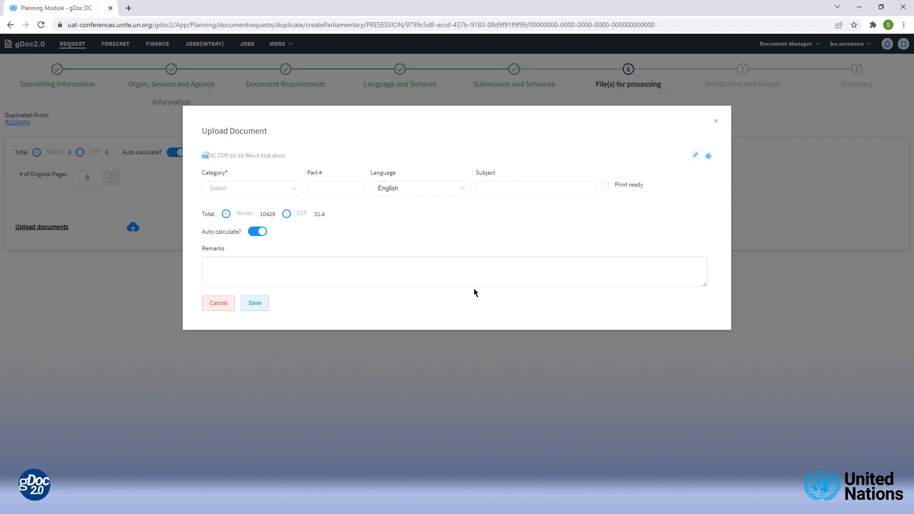
Set the uploaded document's category to Original Submission and its language to English, and save the upload
{"action": "left_click", "coordinate": [289, 189]}
{"action": "left_click", "coordinate": [261, 209]}
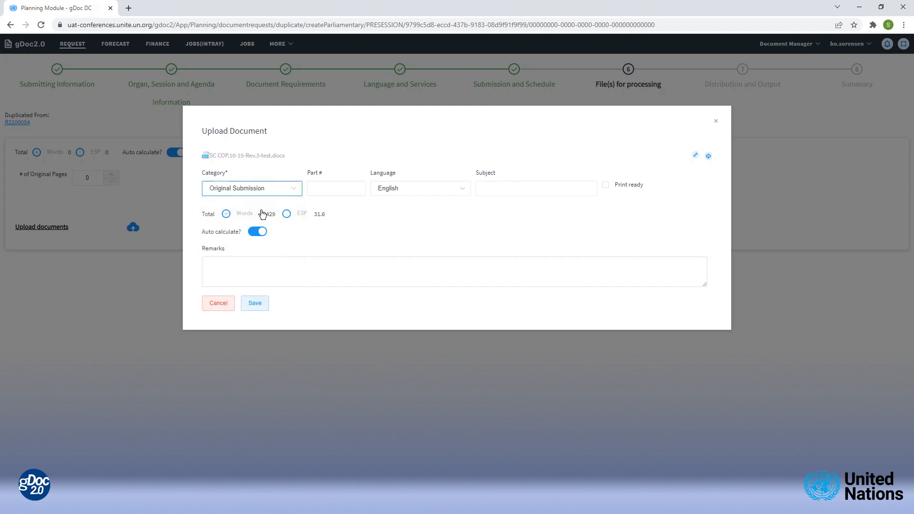
{"action": "left_click", "coordinate": [460, 190]}
{"action": "left_click", "coordinate": [409, 238]}
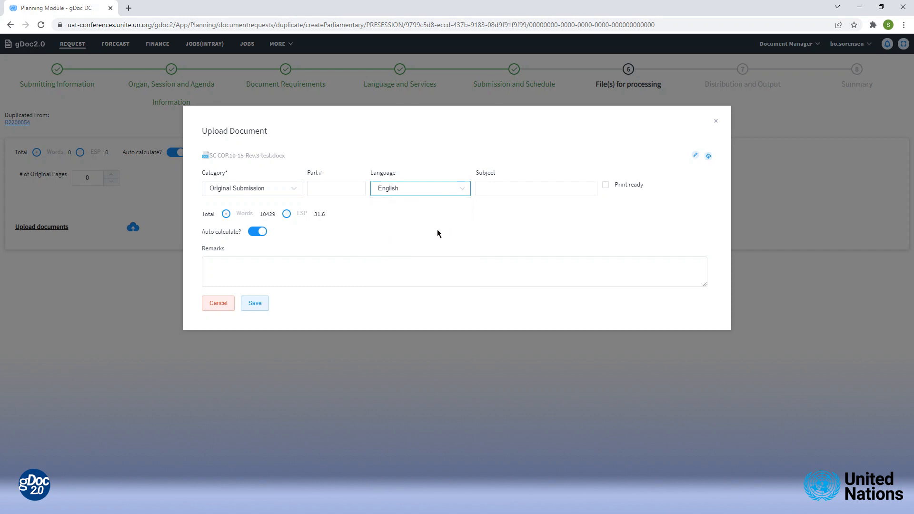
{"action": "left_click", "coordinate": [254, 305]}
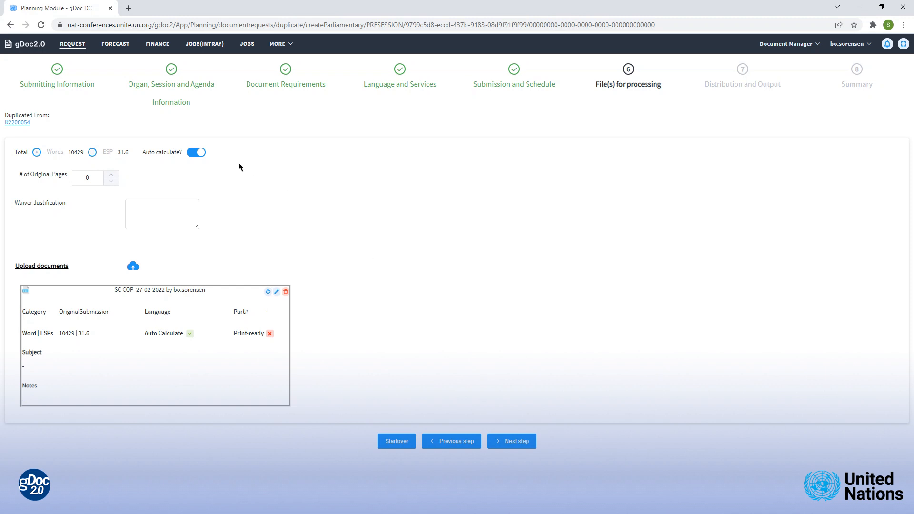
Turn off automatic calculation and enter 8500 total words and 25 original pages
{"action": "left_click", "coordinate": [200, 153]}
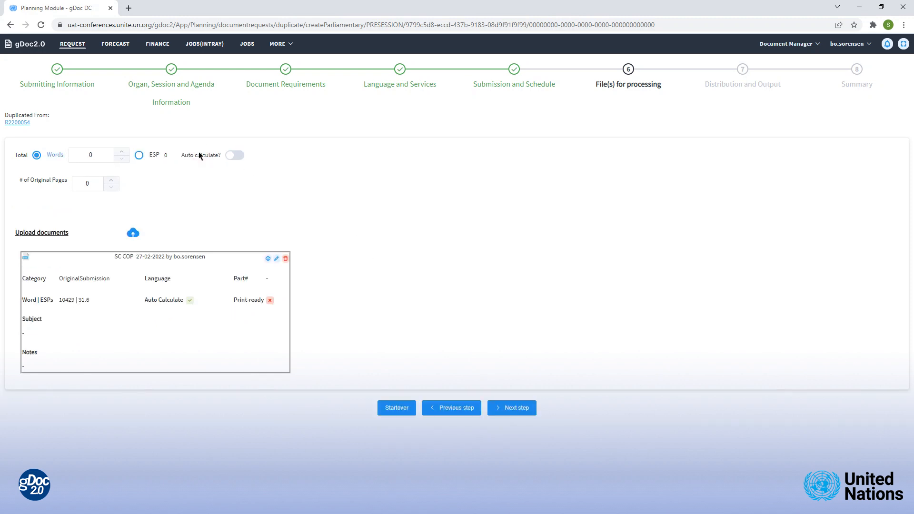
{"action": "left_click", "coordinate": [95, 155]}
{"action": "type", "text": "8500"}
{"action": "left_click", "coordinate": [89, 184]}
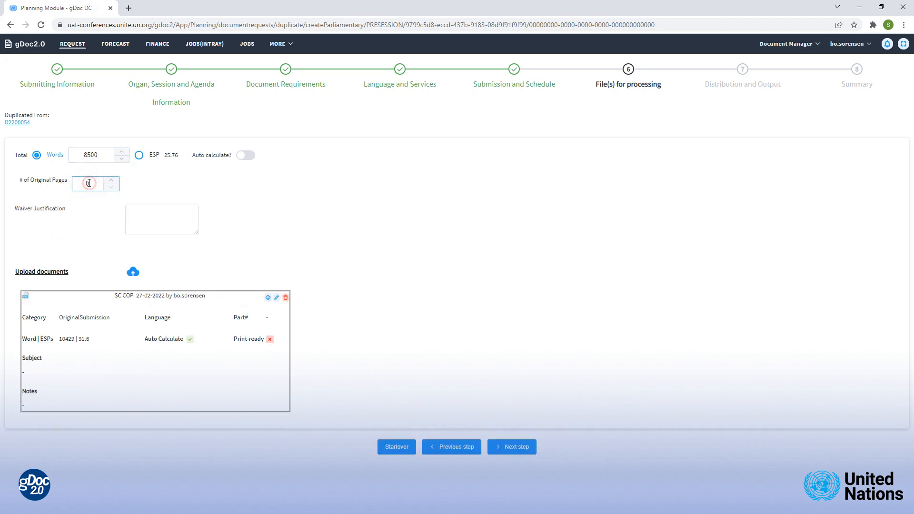
{"action": "double_click", "coordinate": [89, 183]}
{"action": "type", "text": "25"}
Correct the total word count to 8400
{"action": "left_click", "coordinate": [92, 155]}
{"action": "key", "text": "BackSpace"}
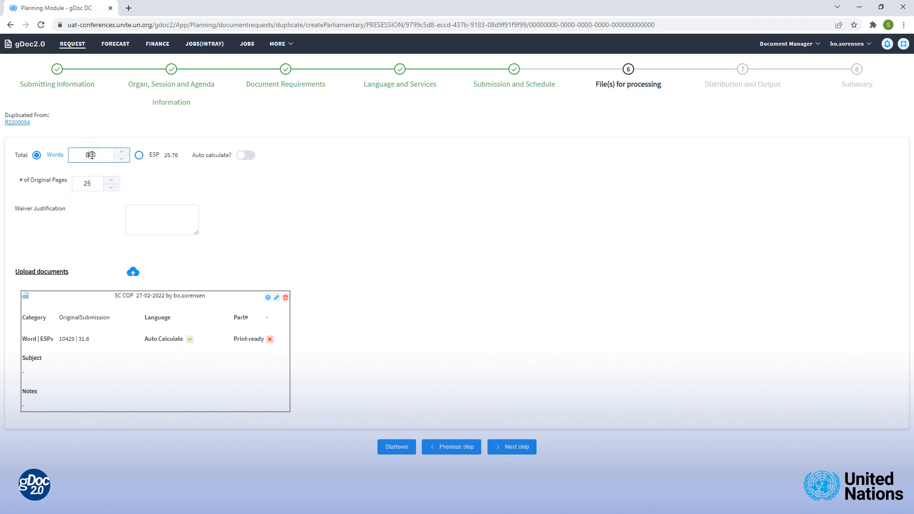
{"action": "type", "text": "4"}
{"action": "left_click", "coordinate": [181, 193]}
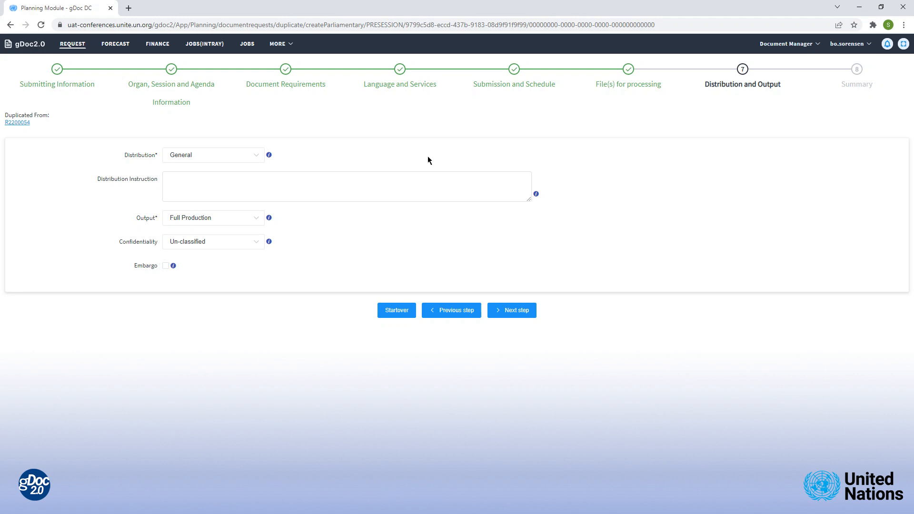
Set the distribution to General and enter "na" as the distribution instruction
{"action": "left_click", "coordinate": [260, 154]}
{"action": "left_click", "coordinate": [179, 174]}
{"action": "left_click", "coordinate": [174, 181]}
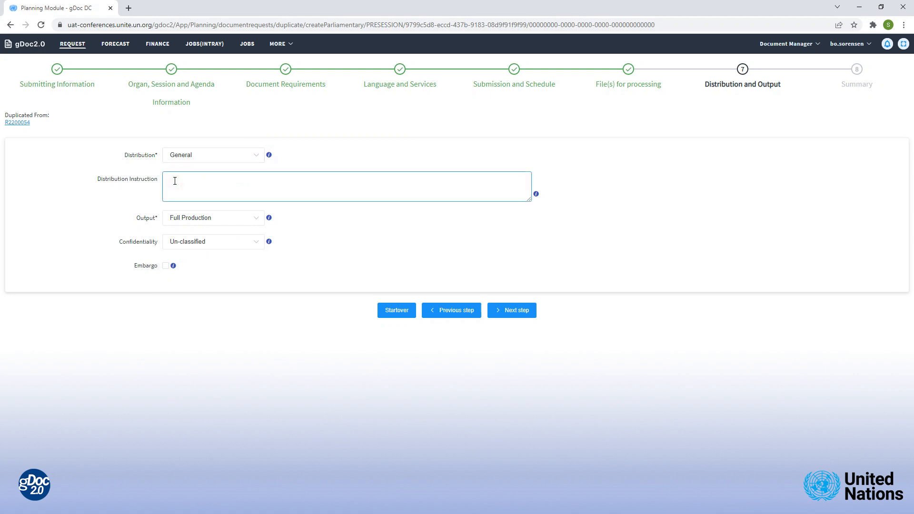
{"action": "type", "text": "na"}
Choose Full Production as the output and Un-classified as the confidentiality
{"action": "left_click", "coordinate": [233, 222]}
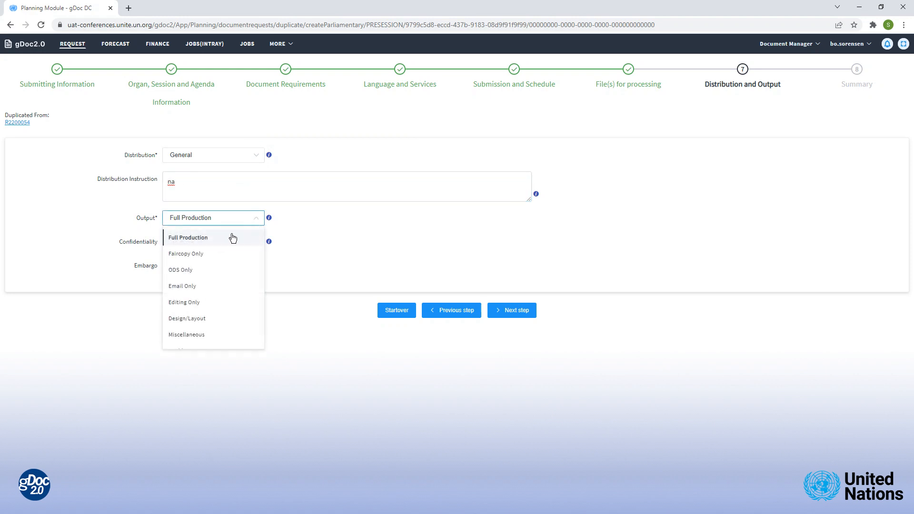
{"action": "left_click", "coordinate": [208, 240]}
{"action": "left_click", "coordinate": [256, 245]}
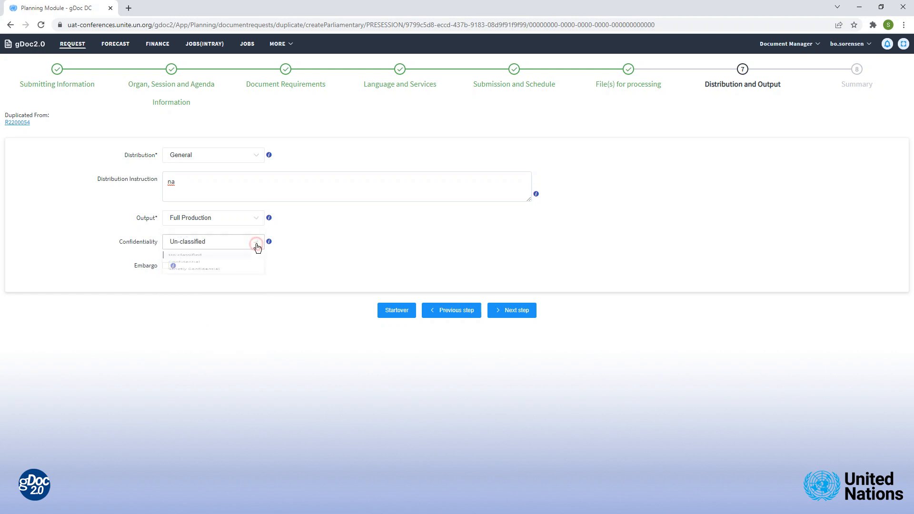
{"action": "left_click", "coordinate": [195, 261]}
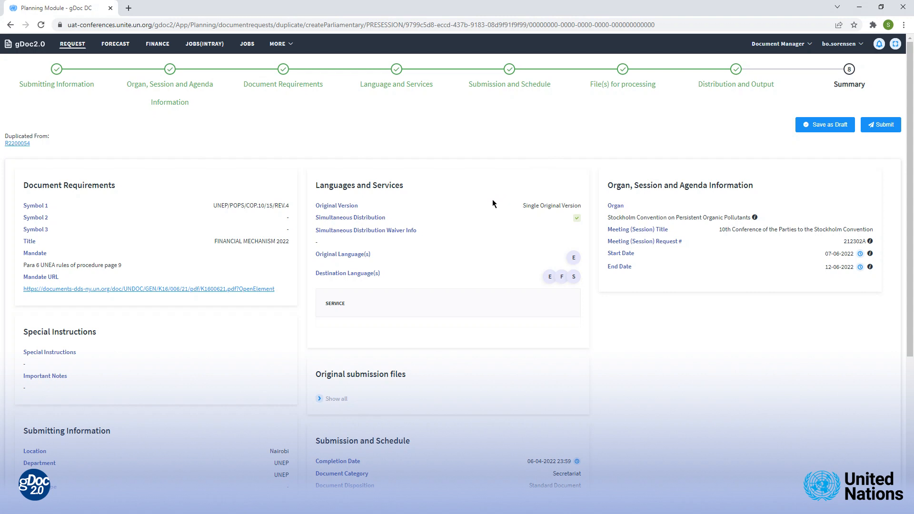
Review the request summary through to the distribution instructions and submit the request
{"action": "scroll", "coordinate": [469, 247], "scroll_direction": "down", "scroll_amount": 5}
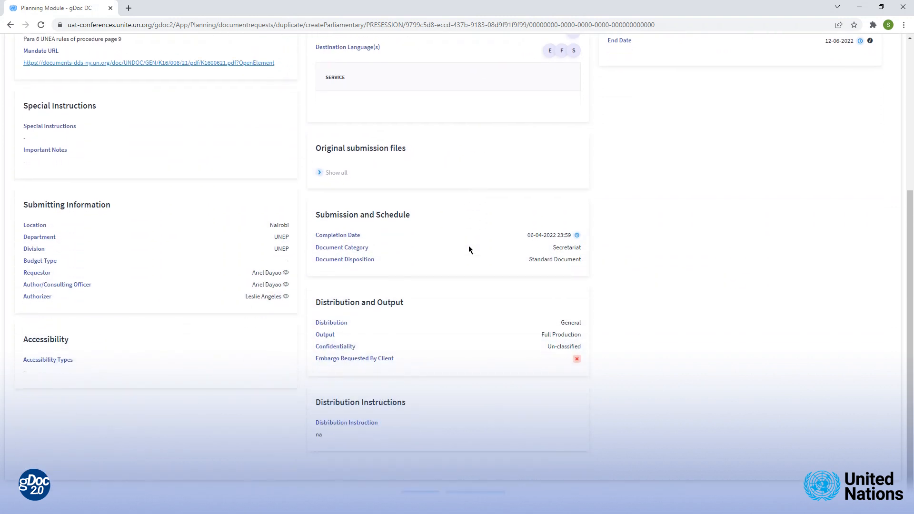
{"action": "scroll", "coordinate": [468, 248], "scroll_direction": "up", "scroll_amount": 2}
{"action": "scroll", "coordinate": [469, 249], "scroll_direction": "up", "scroll_amount": 3}
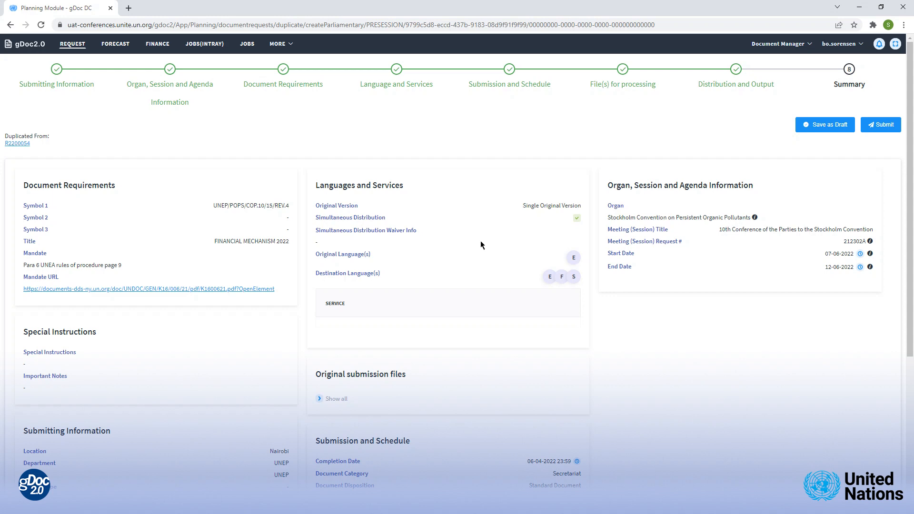
{"action": "left_click", "coordinate": [878, 126]}
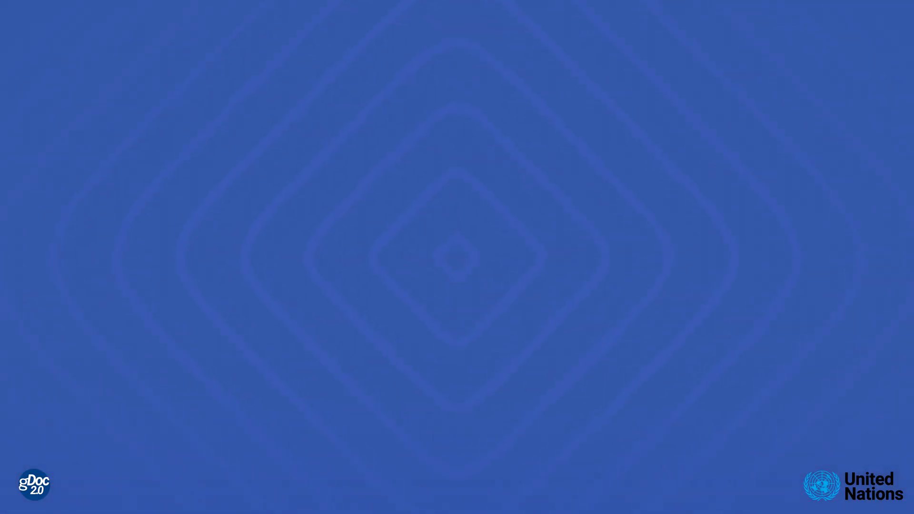